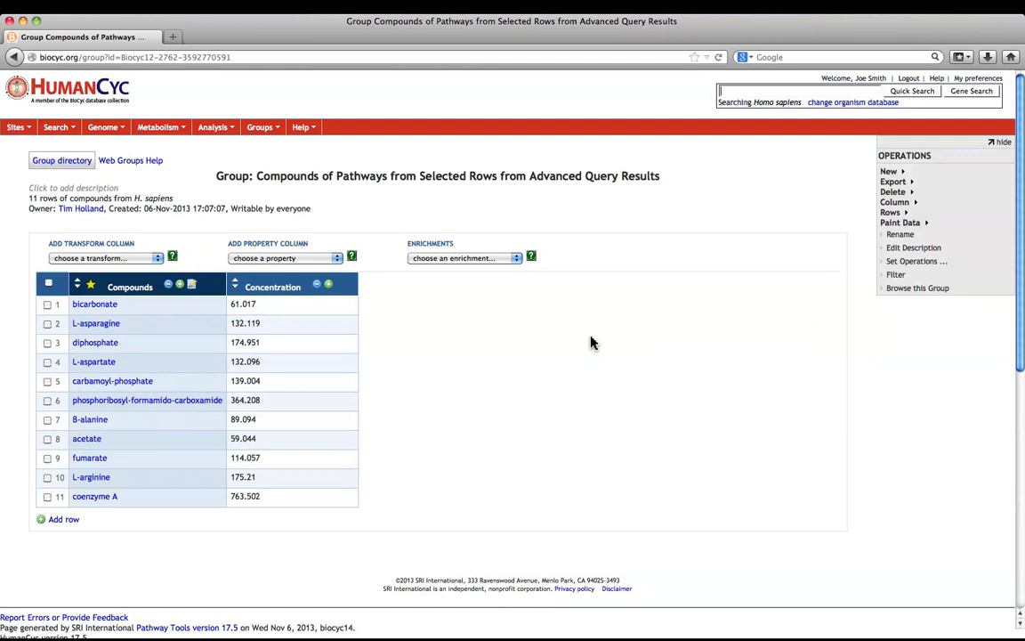
Add a Pathways of compound transform column to the compounds group and create a new group from that column
left_click(158, 259)
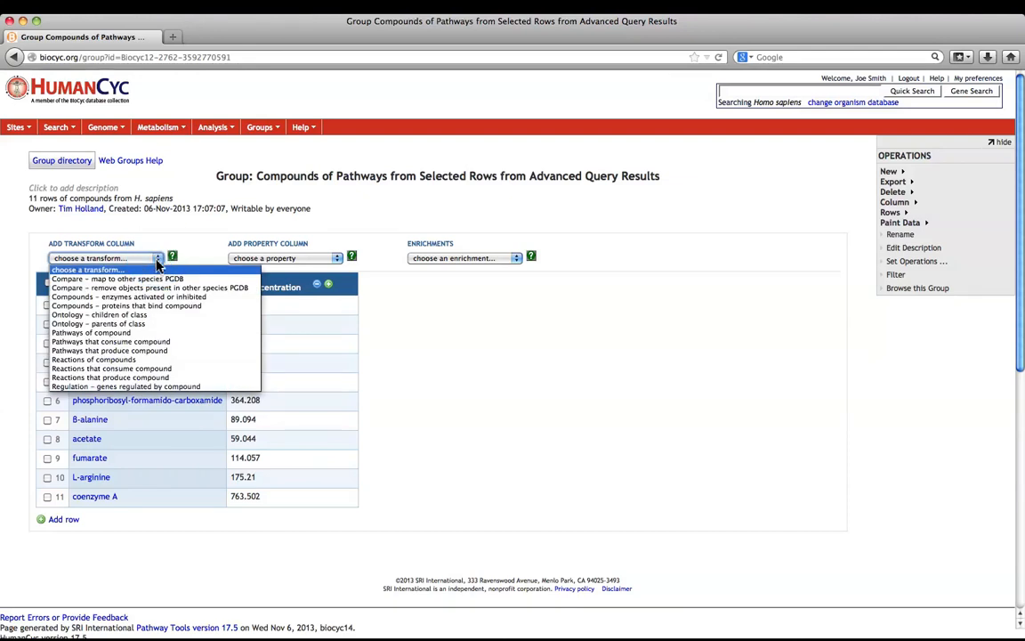
left_click(153, 334)
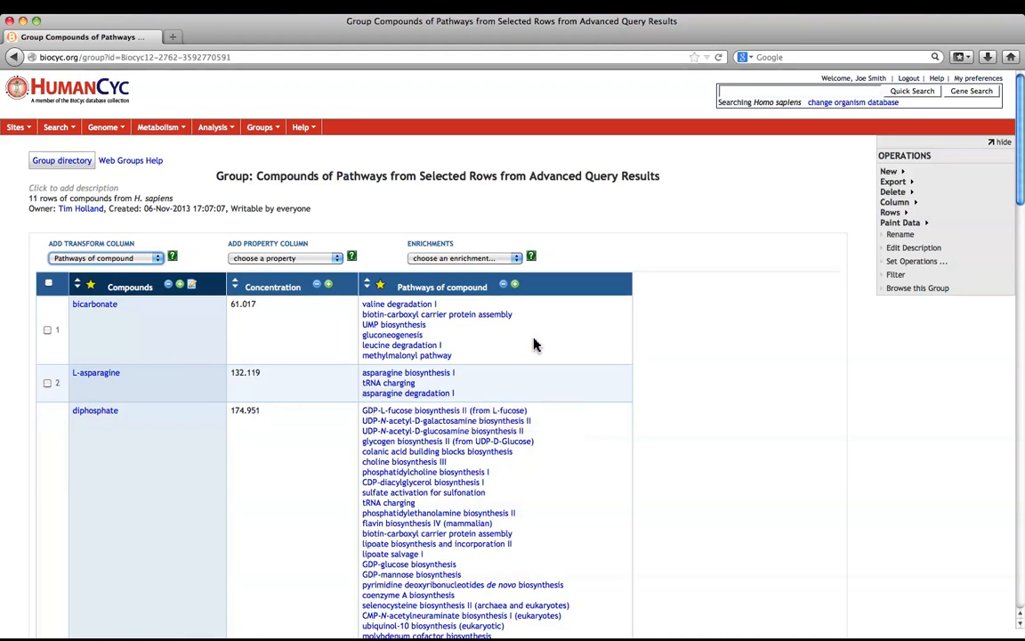
left_click(515, 286)
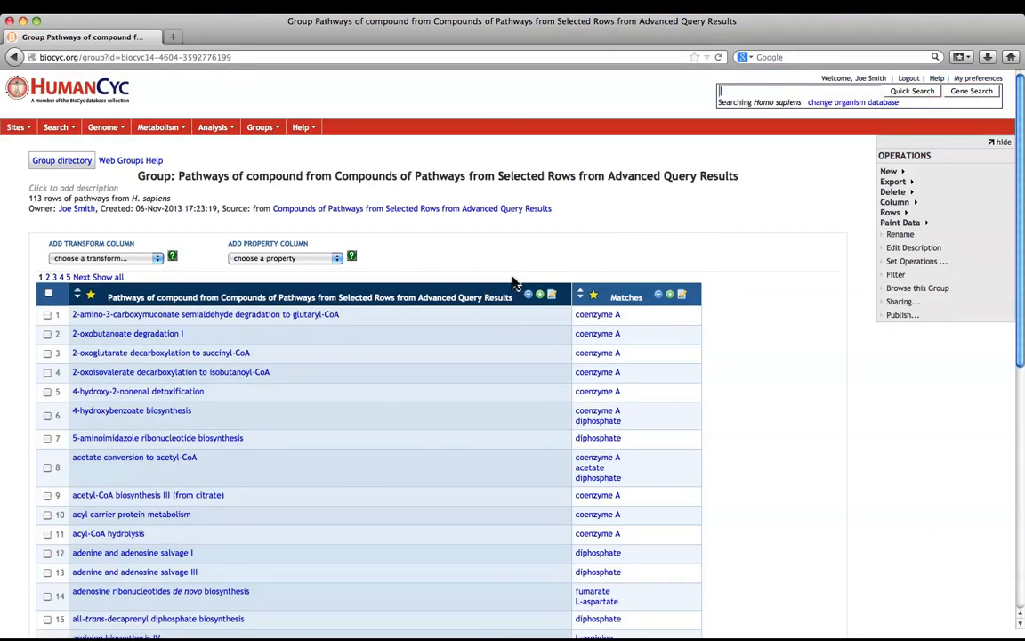
scroll(623, 285, "down", 1)
scroll(636, 290, "down", 3)
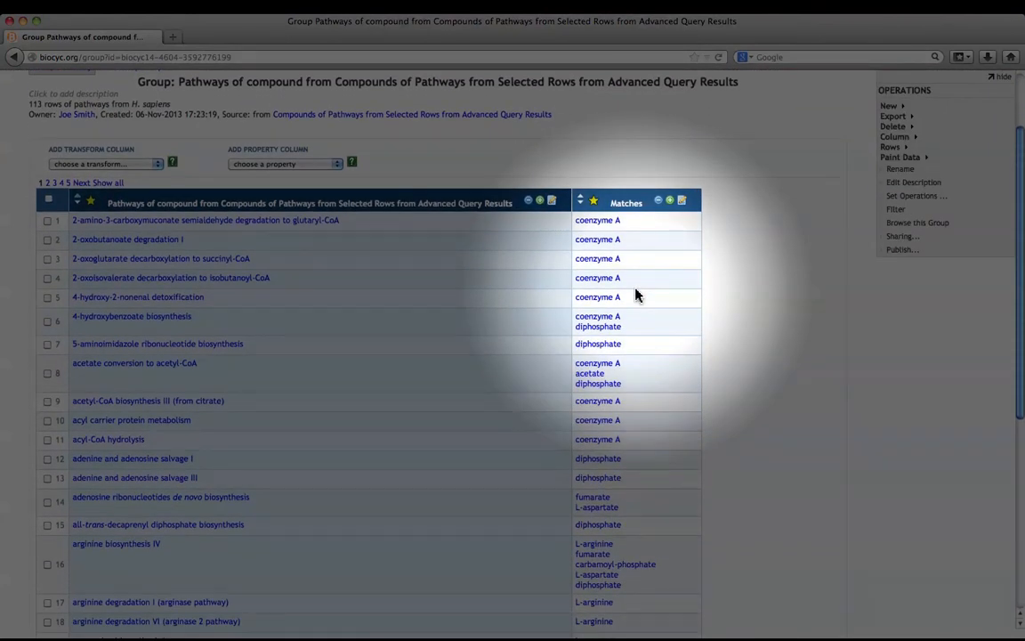
scroll(634, 292, "up", 2)
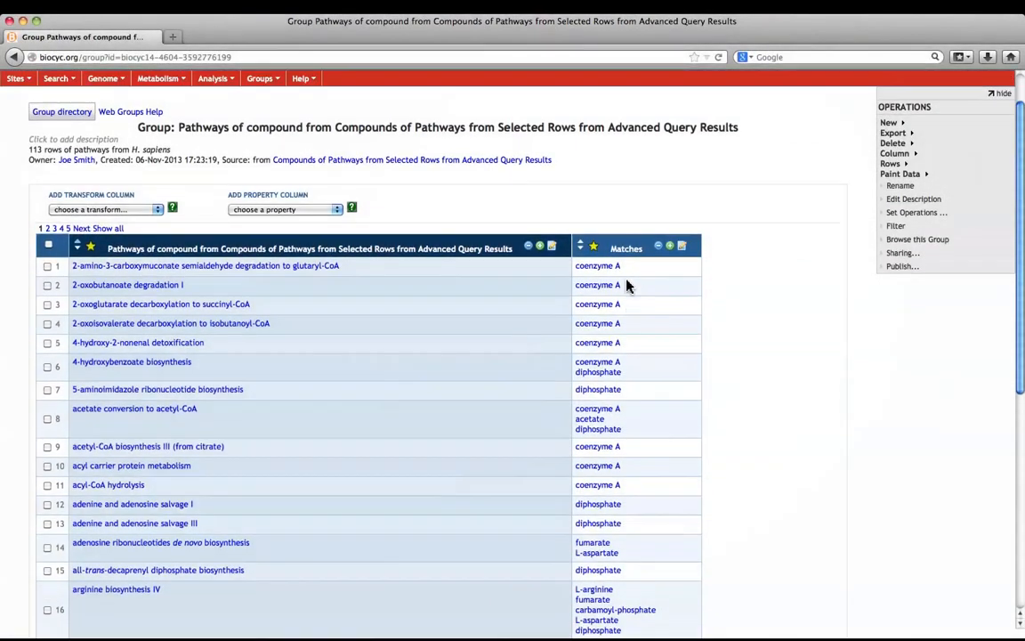
scroll(615, 281, "up", 2)
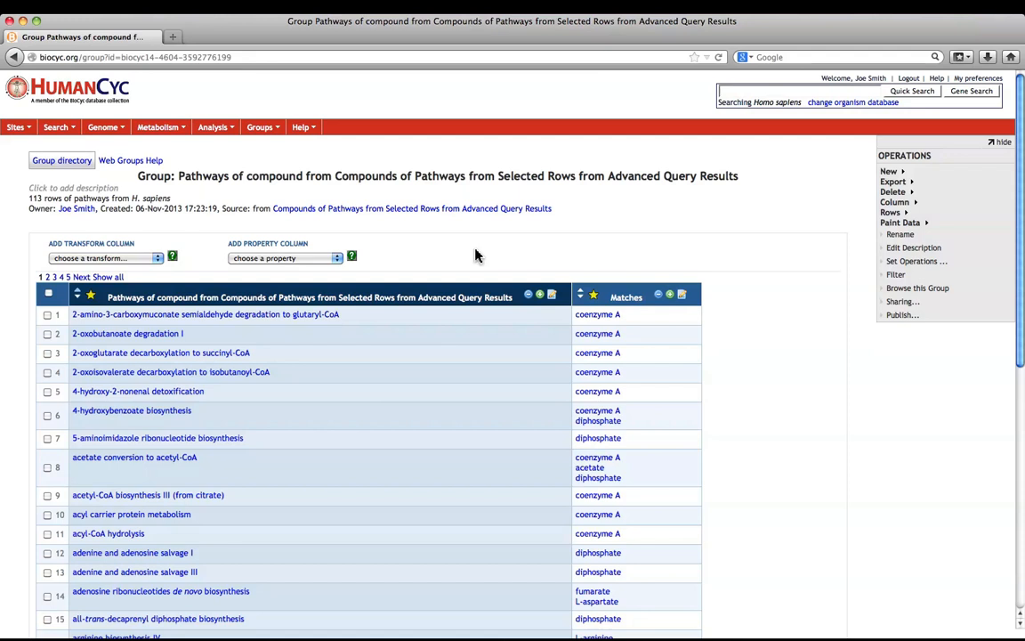
Return to the compounds group and paint its data on the Cellular Overview
left_click(13, 57)
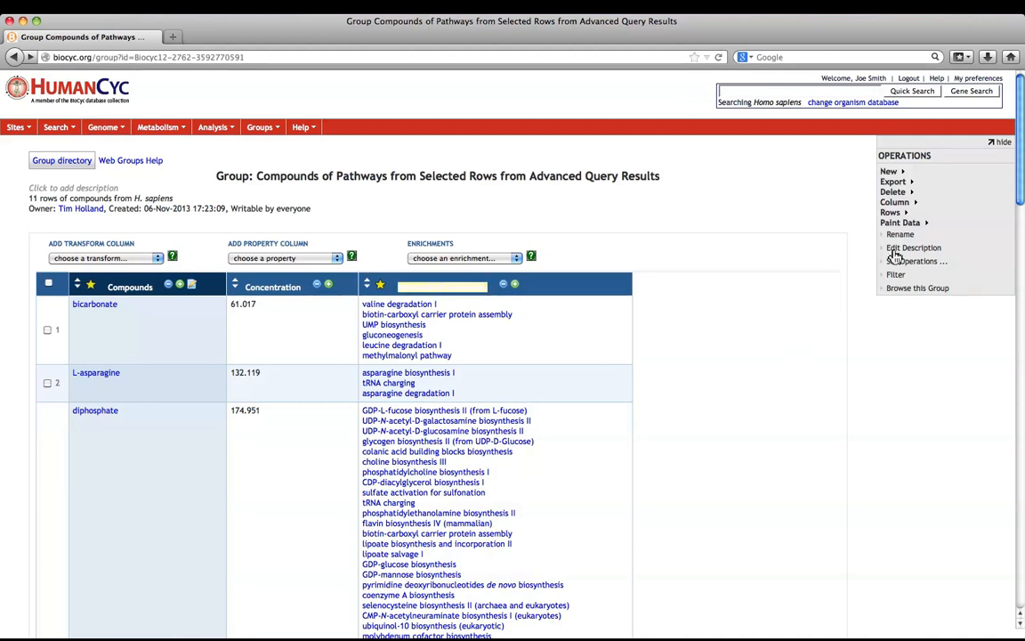
left_click(908, 224)
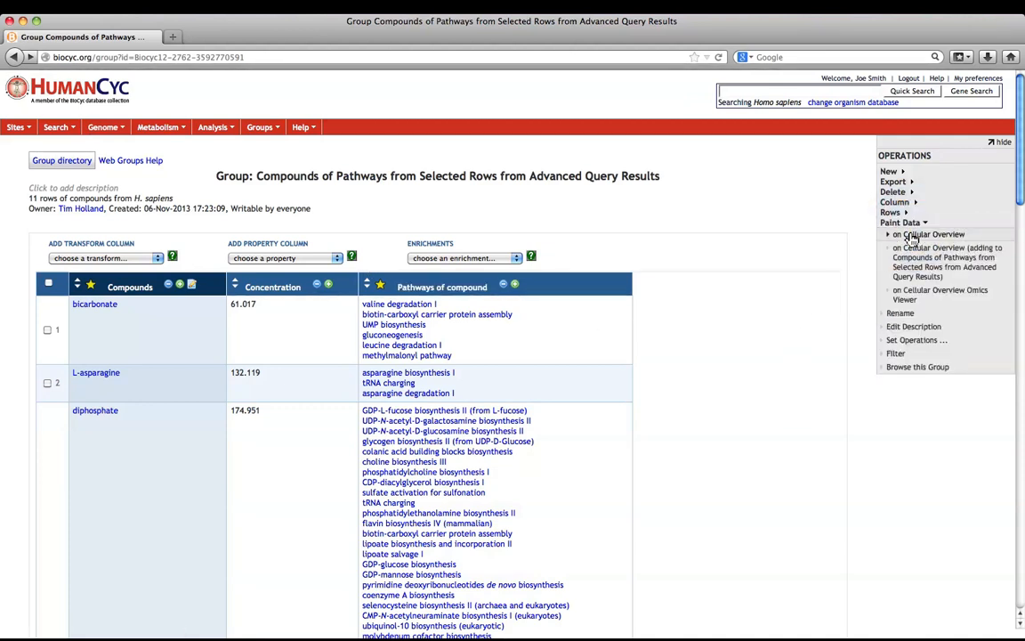
left_click(908, 236)
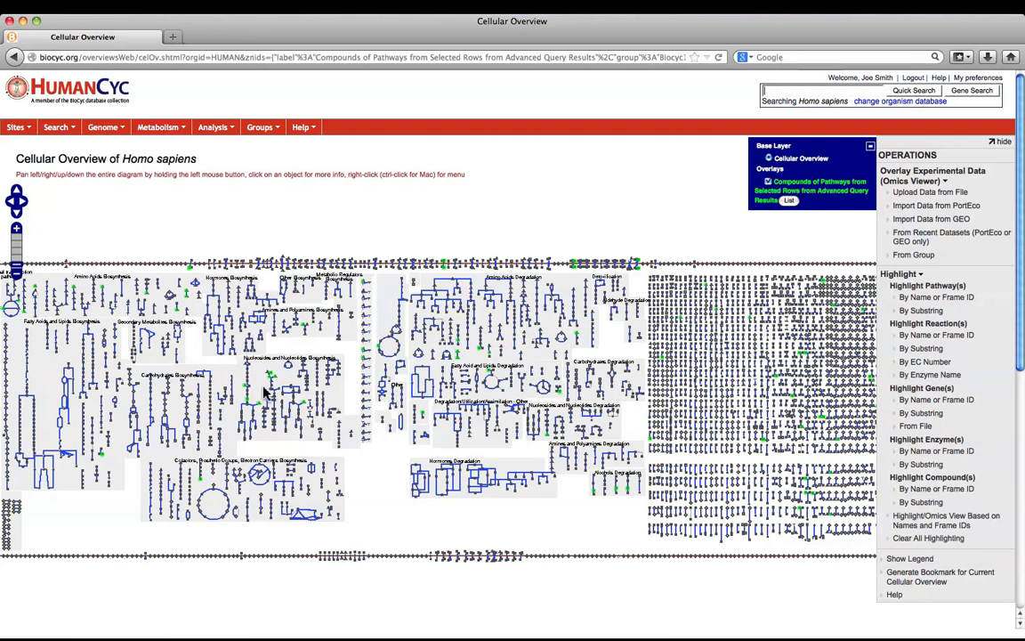
Open the details of the reaction just below carbamoyl-phosphate in the pyrimidine deoxyribonucleotides superpathway and keep them open
left_click_drag(264, 392, 392, 339)
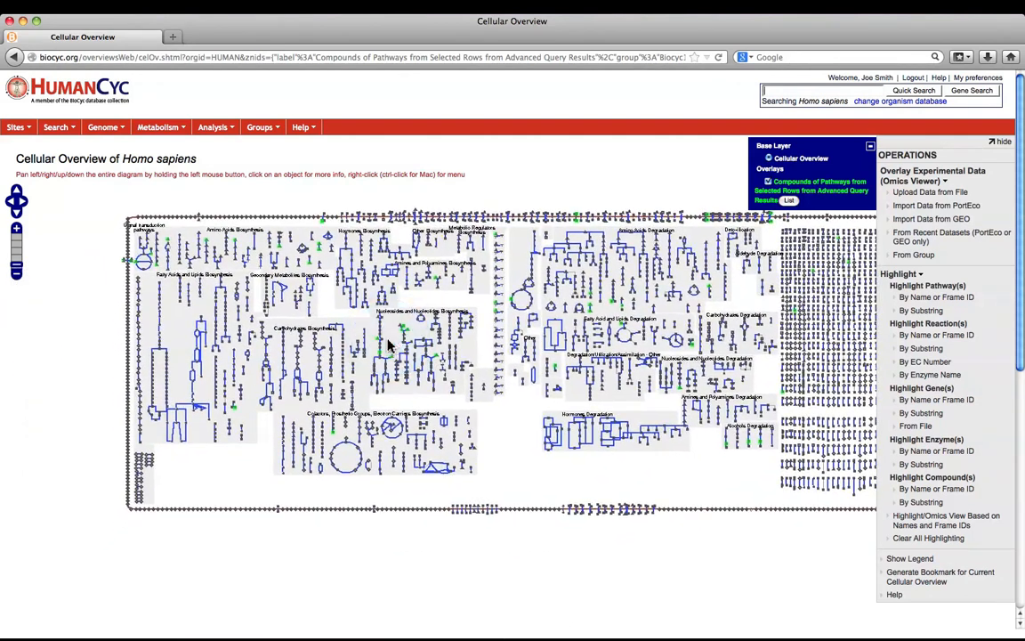
left_click(17, 231)
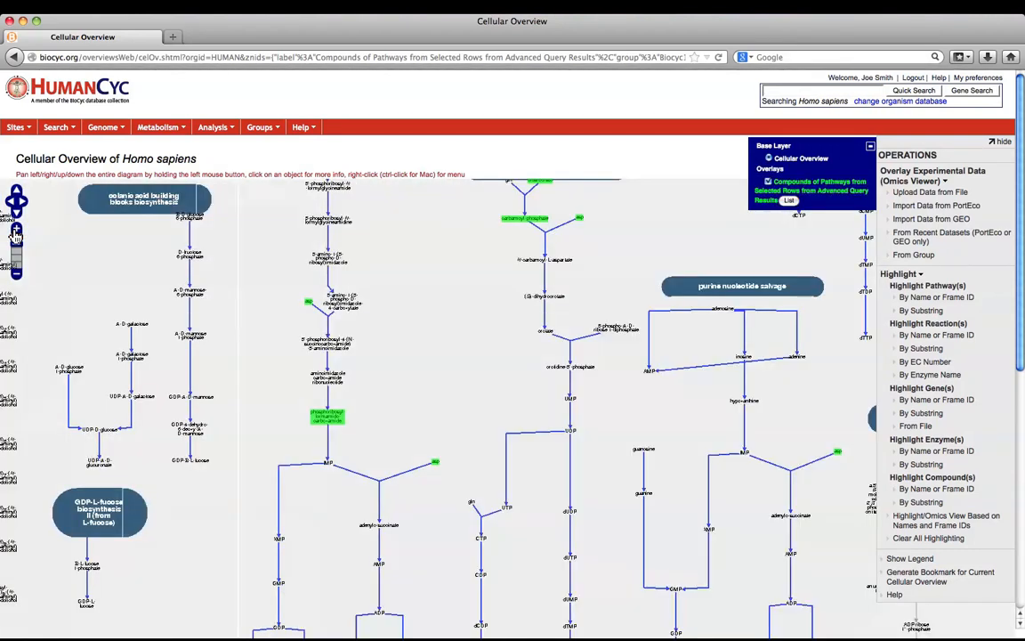
left_click_drag(143, 301, 148, 408)
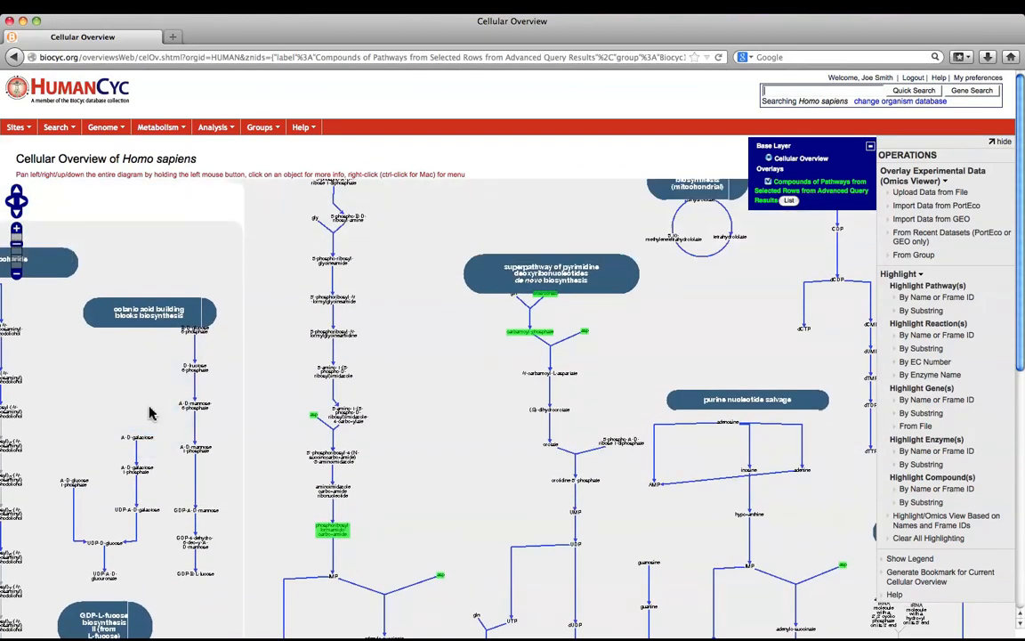
left_click(551, 358)
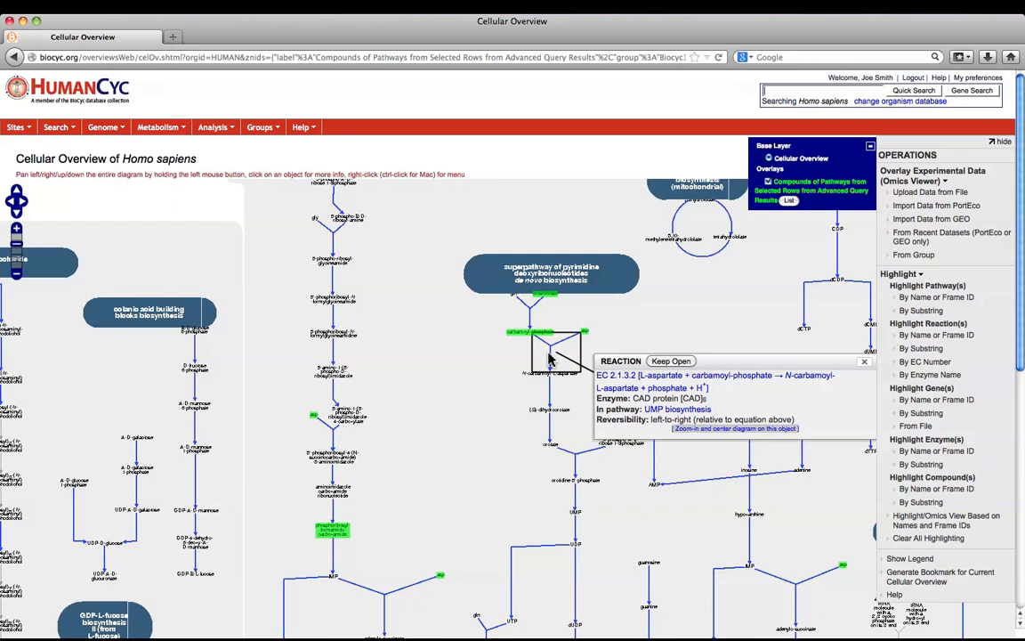
left_click(661, 361)
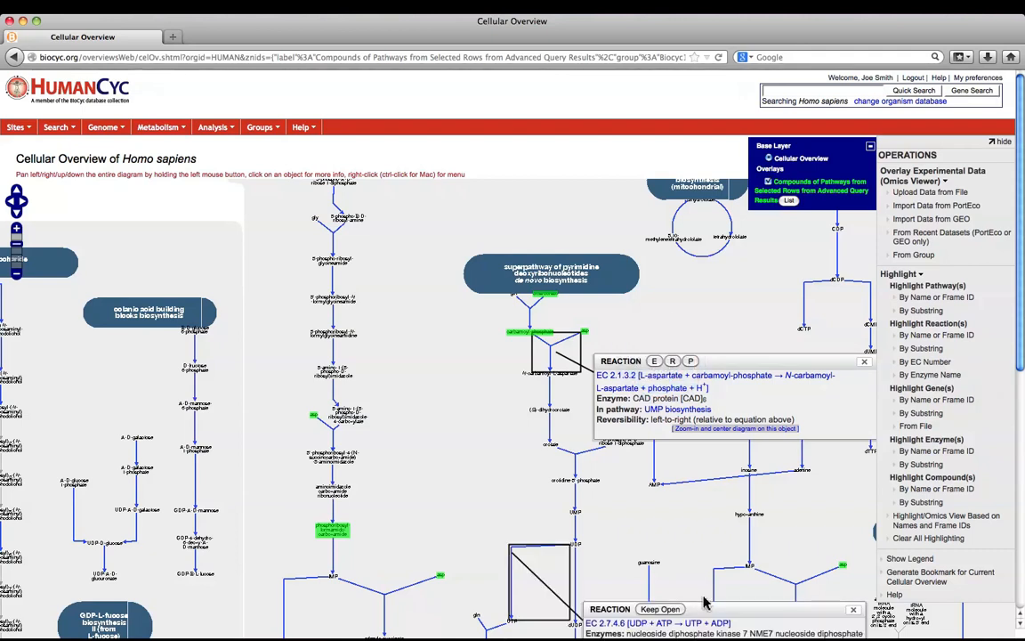
Keep the UDP-to-UTP reaction's details open, show its enzymes, equation and pathway in turn, and open orotate's details
left_click_drag(706, 603, 564, 476)
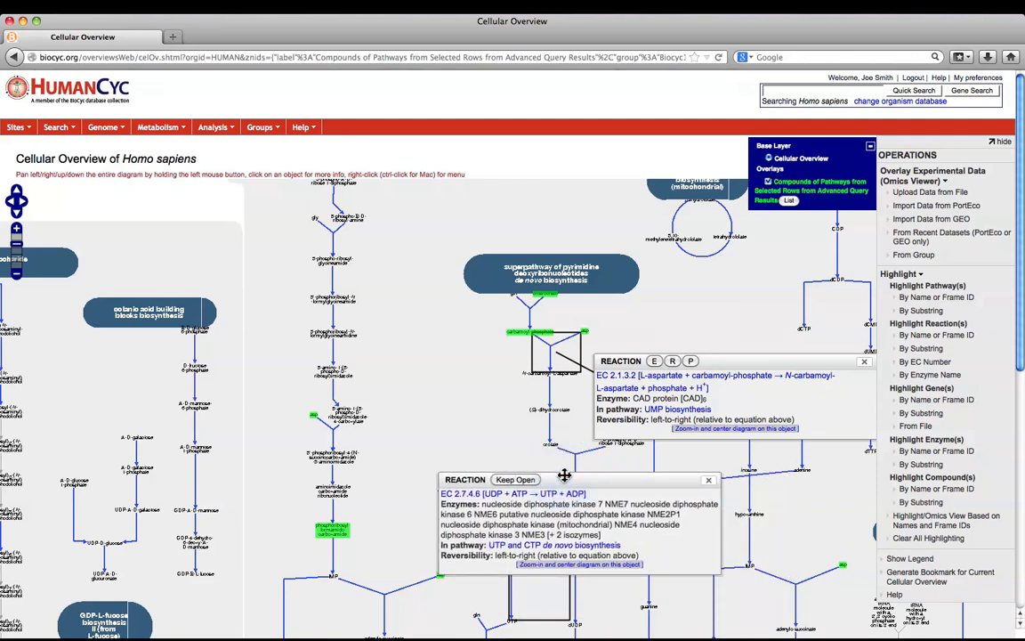
left_click(516, 480)
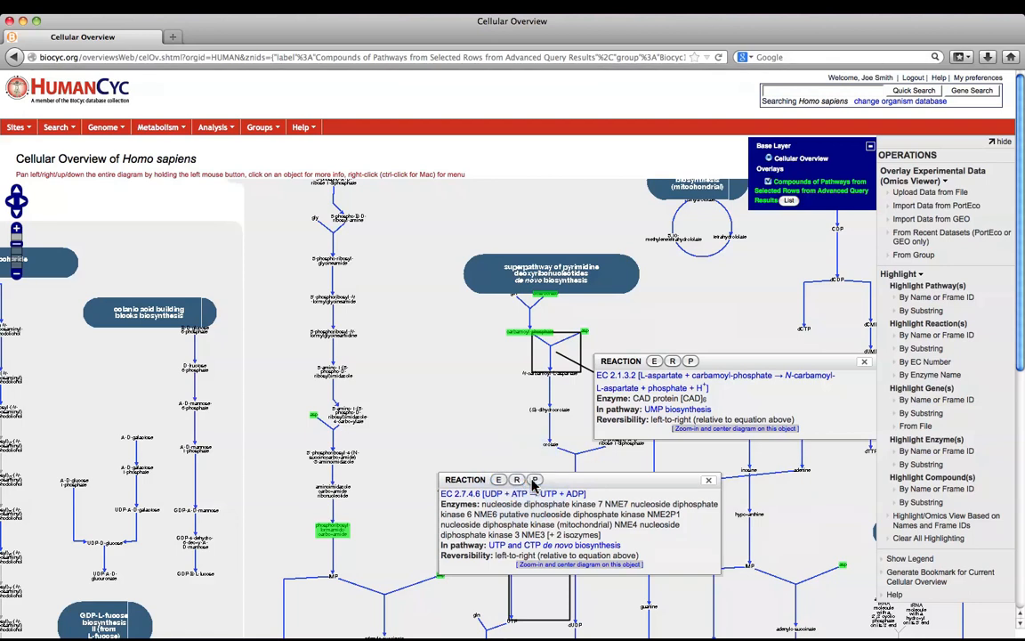
left_click(499, 480)
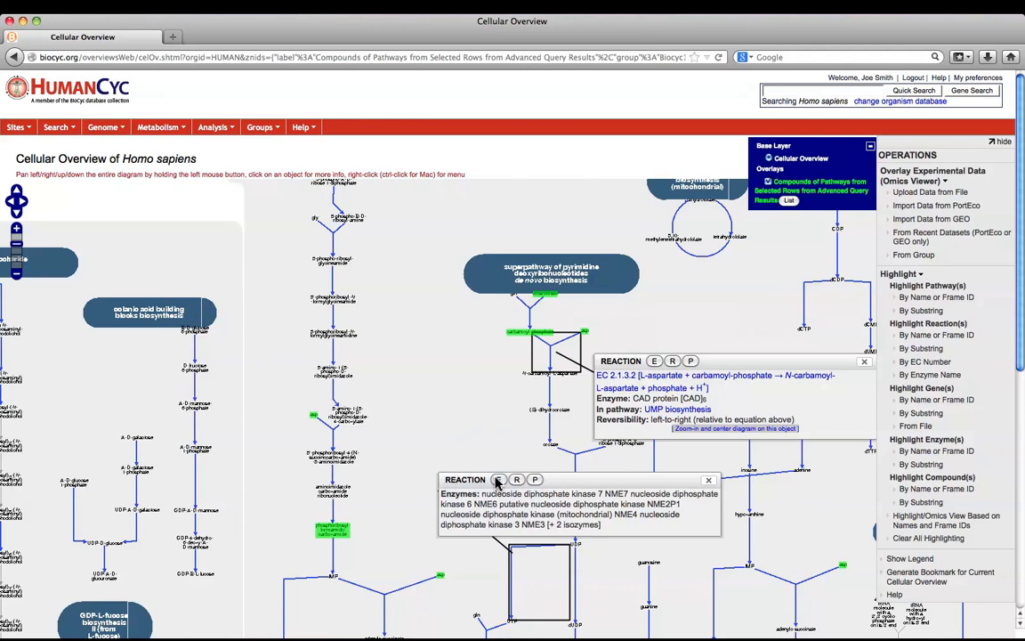
left_click(517, 481)
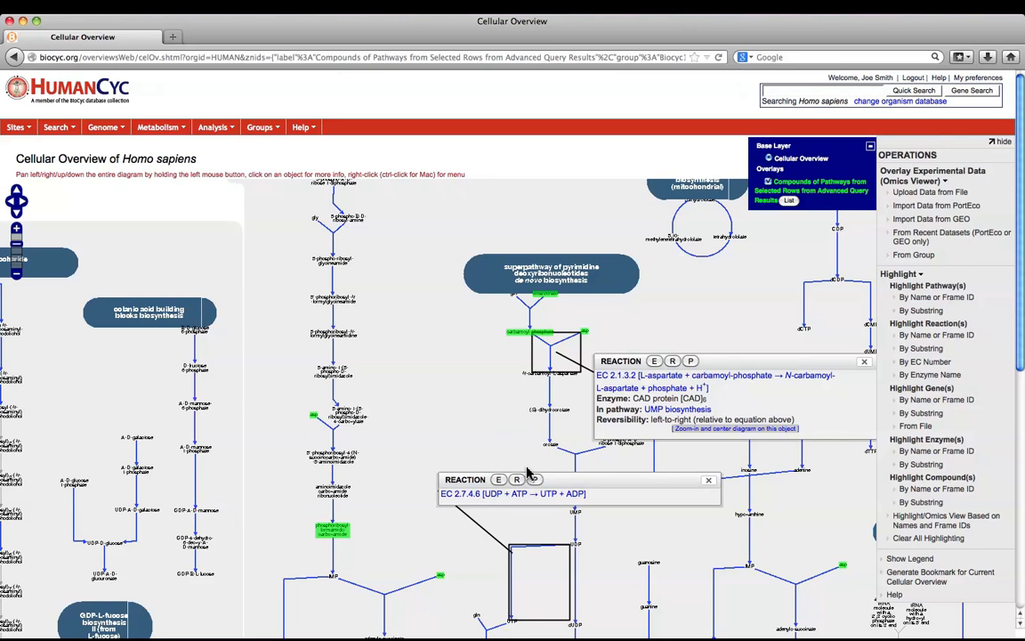
left_click(536, 481)
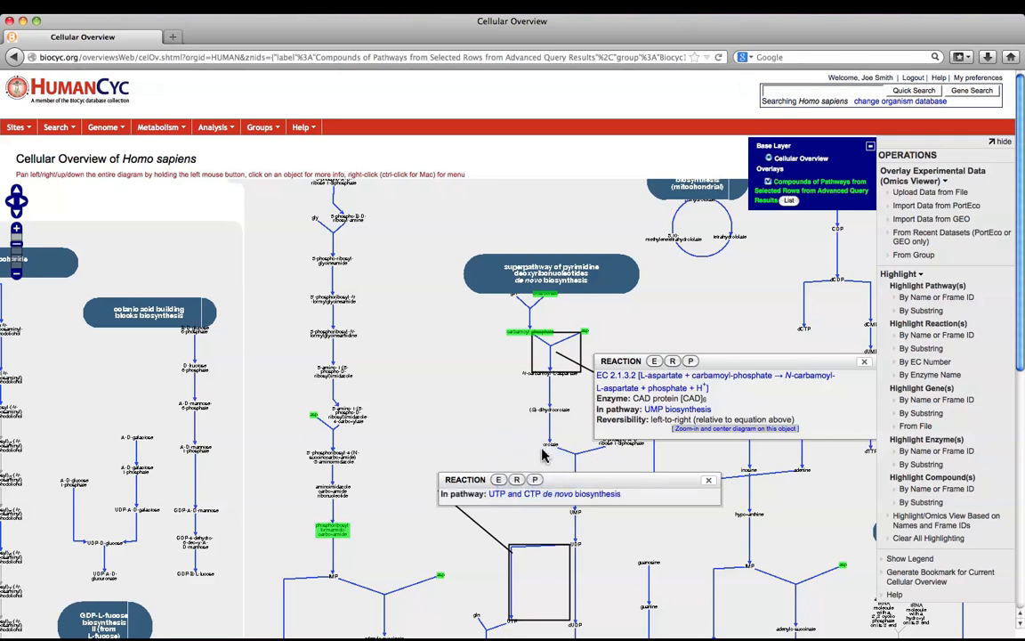
left_click(544, 447)
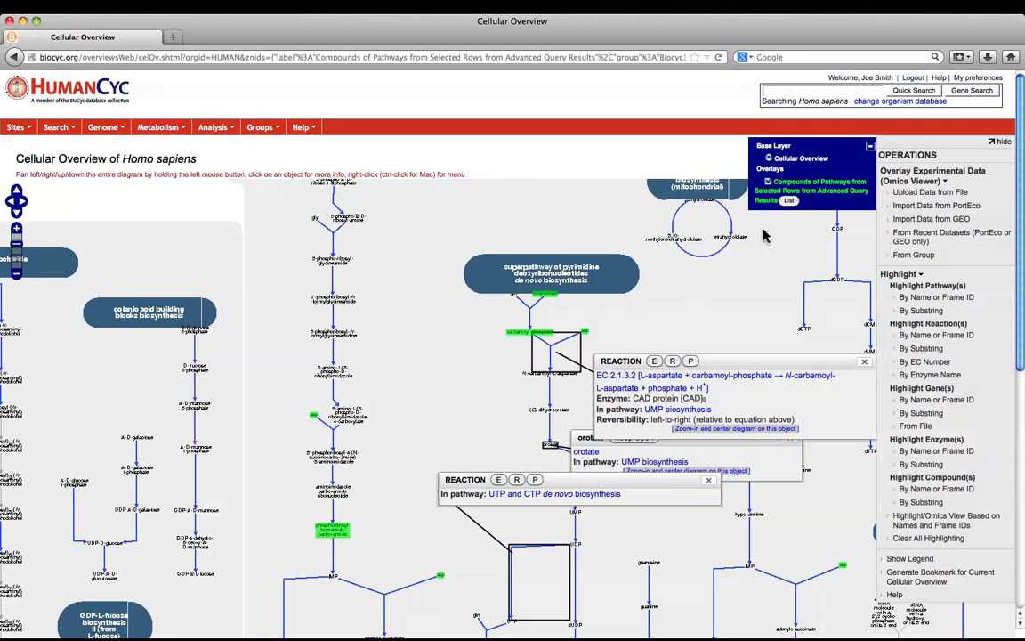
Toggle the compounds group overlay off and on twice to compare the diagram with and without highlighting
left_click(769, 182)
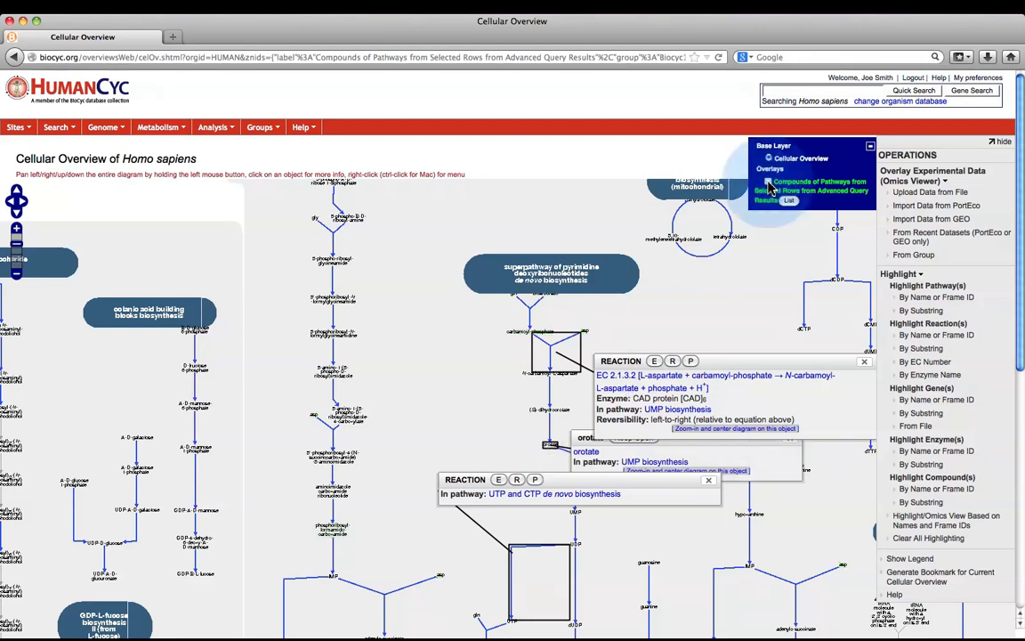
left_click(769, 183)
left_click(769, 183)
left_click(769, 184)
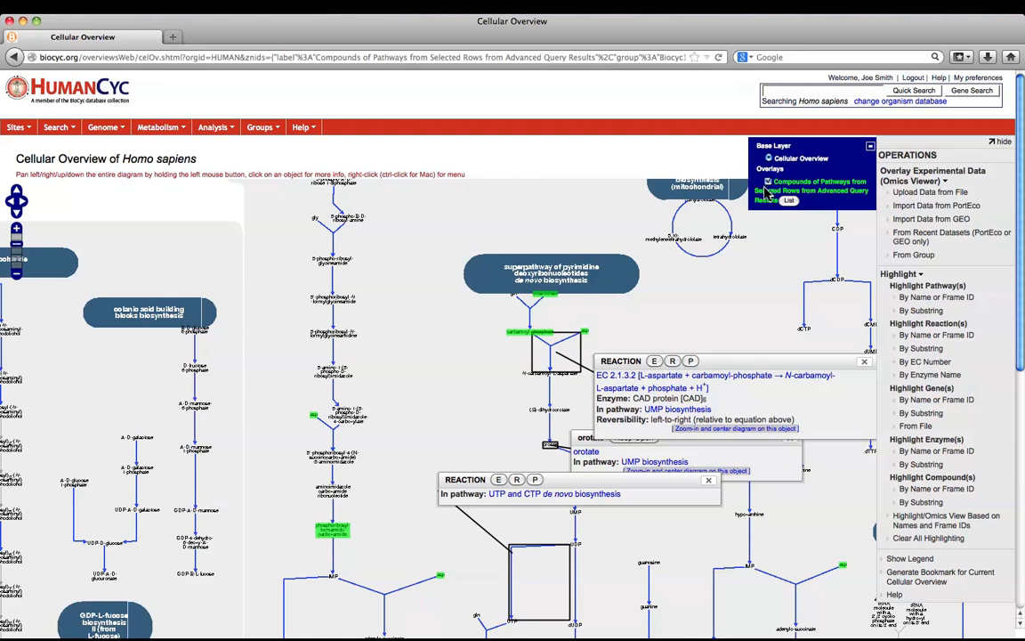
Return to the compounds group, paint its Concentration column on the Cellular Overview Omics Viewer, and reduce the overview's opacity
left_click(15, 56)
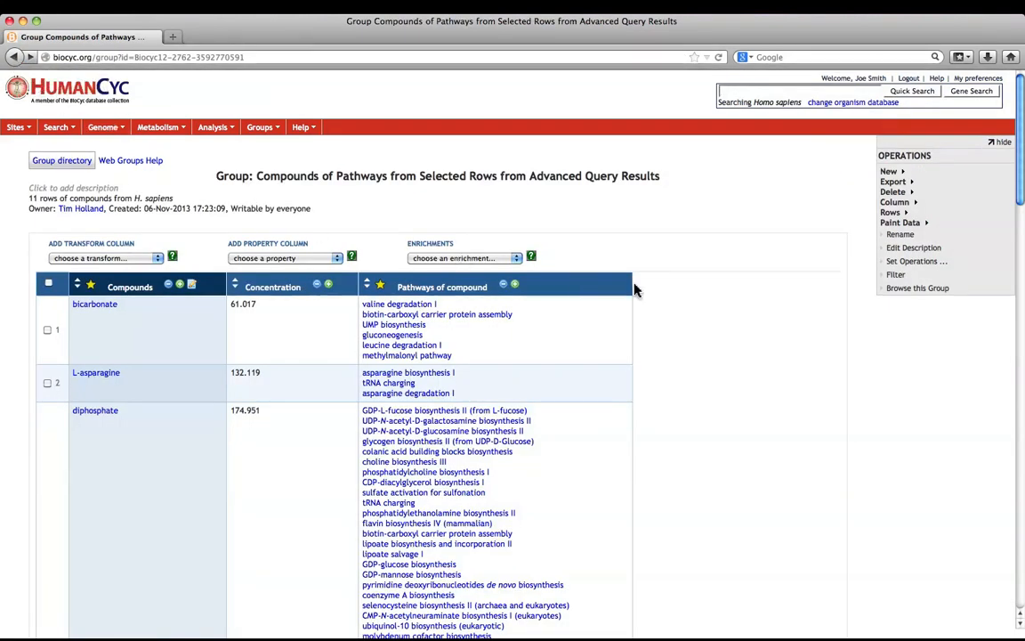
left_click(891, 224)
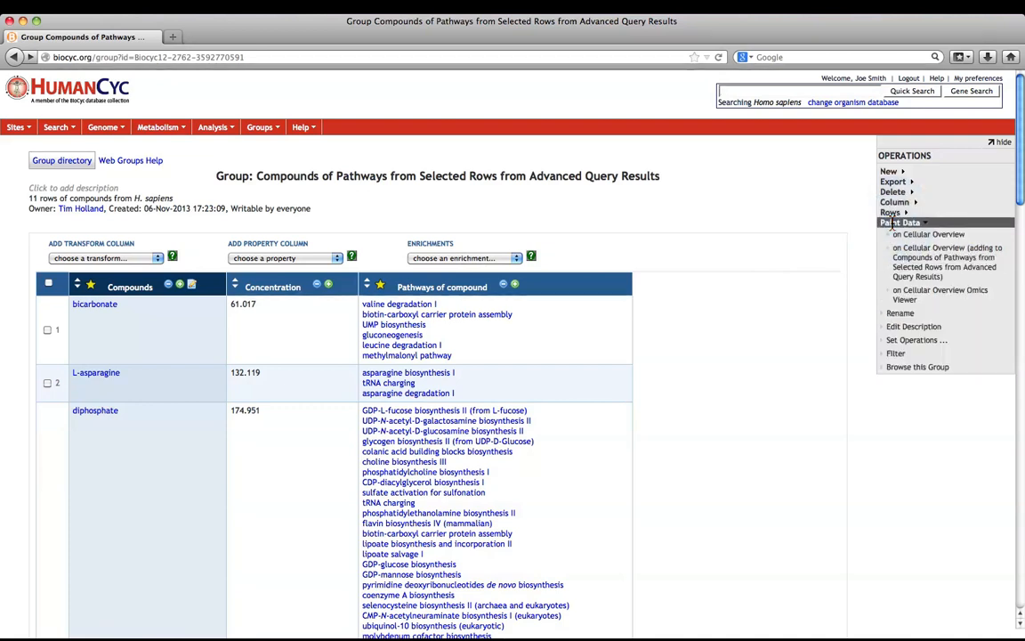
left_click(906, 293)
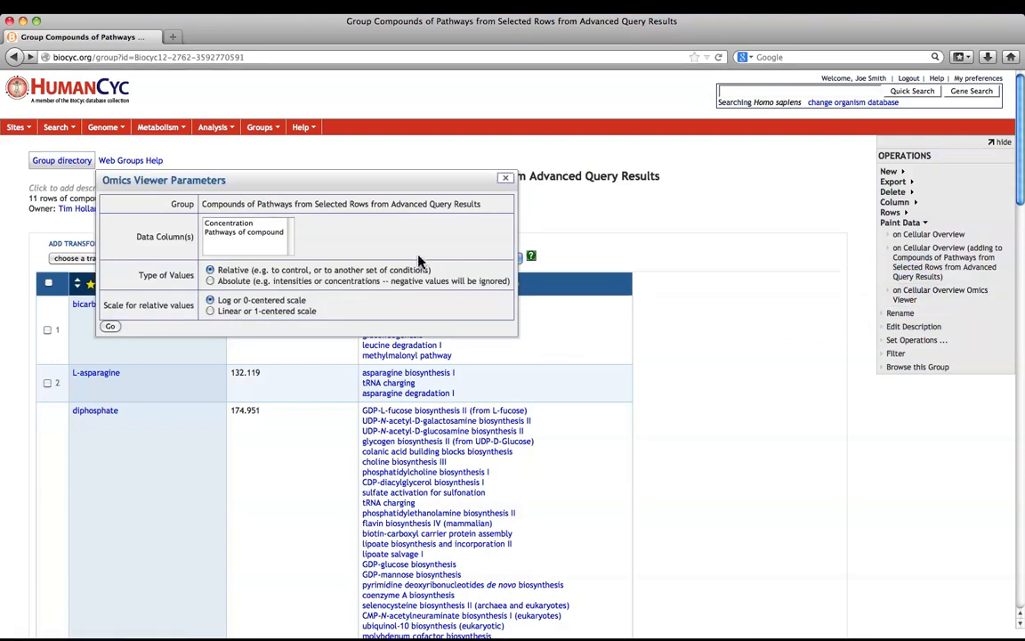
left_click(267, 224)
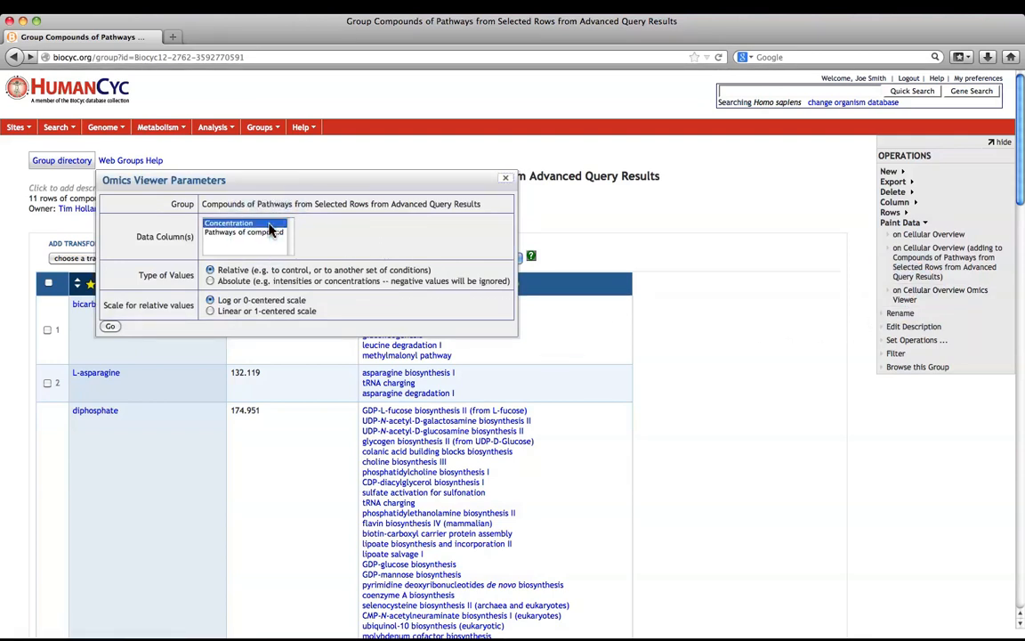
left_click(109, 325)
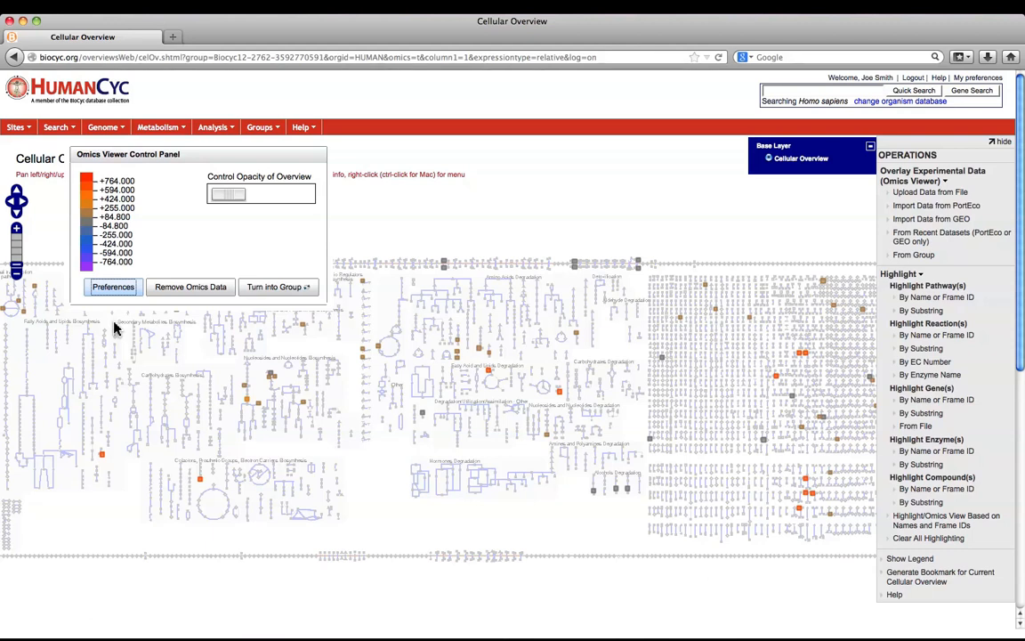
left_click_drag(228, 198, 200, 198)
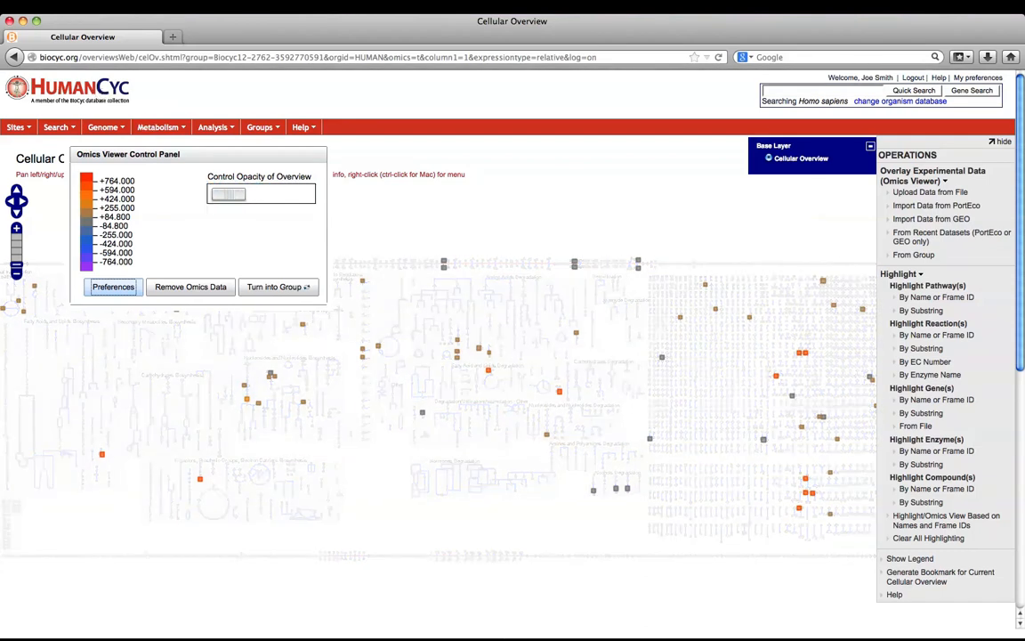
Return to the compounds group and run Compounds enriched for pathways with Enrichment, p-value below 0.1, Fisher Exact and no correction
left_click(13, 57)
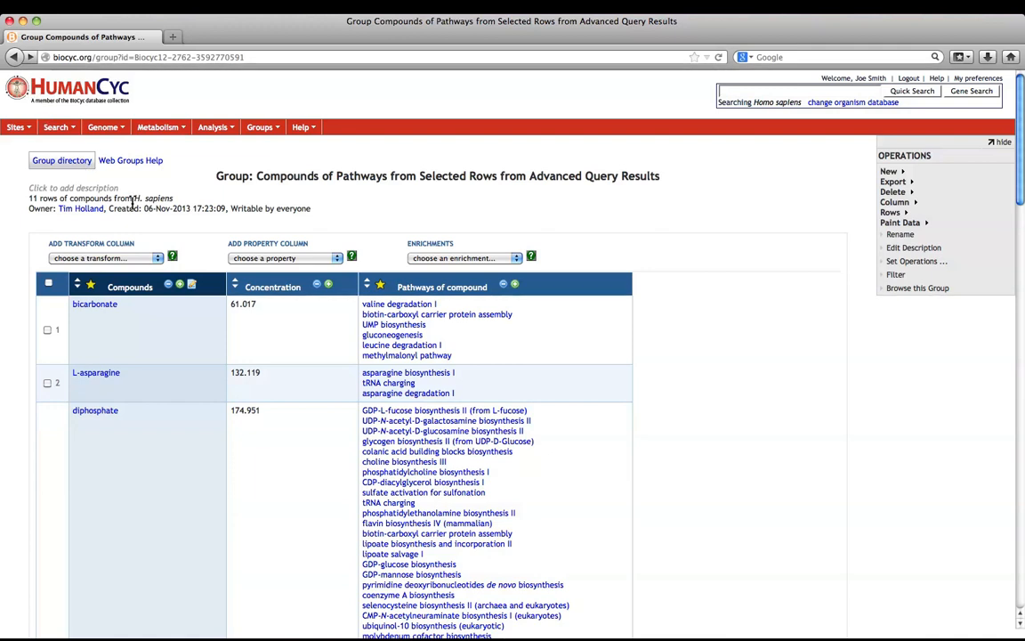
left_click(459, 259)
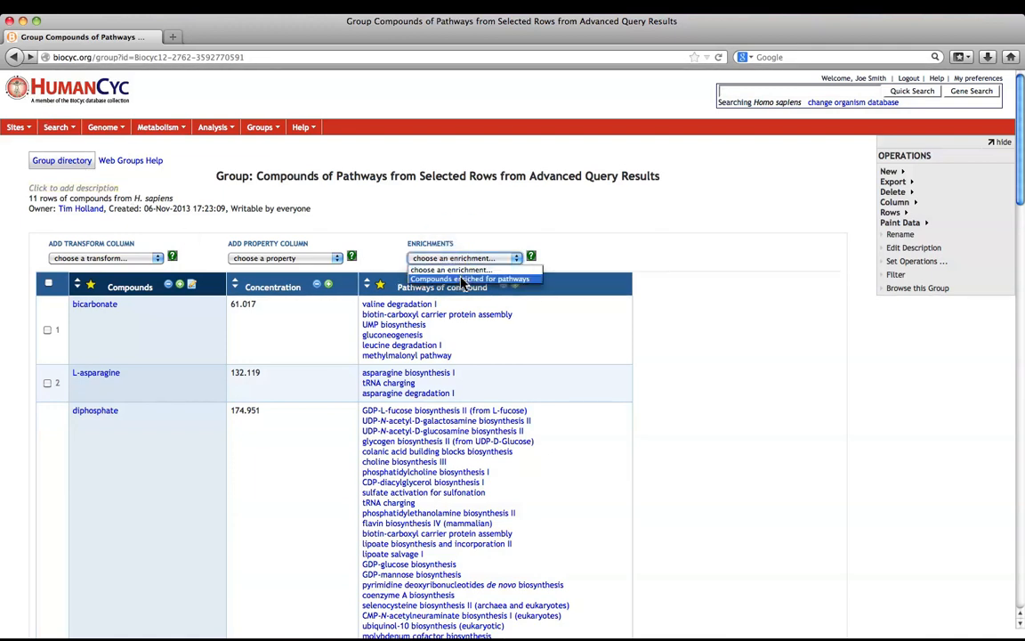
left_click(462, 279)
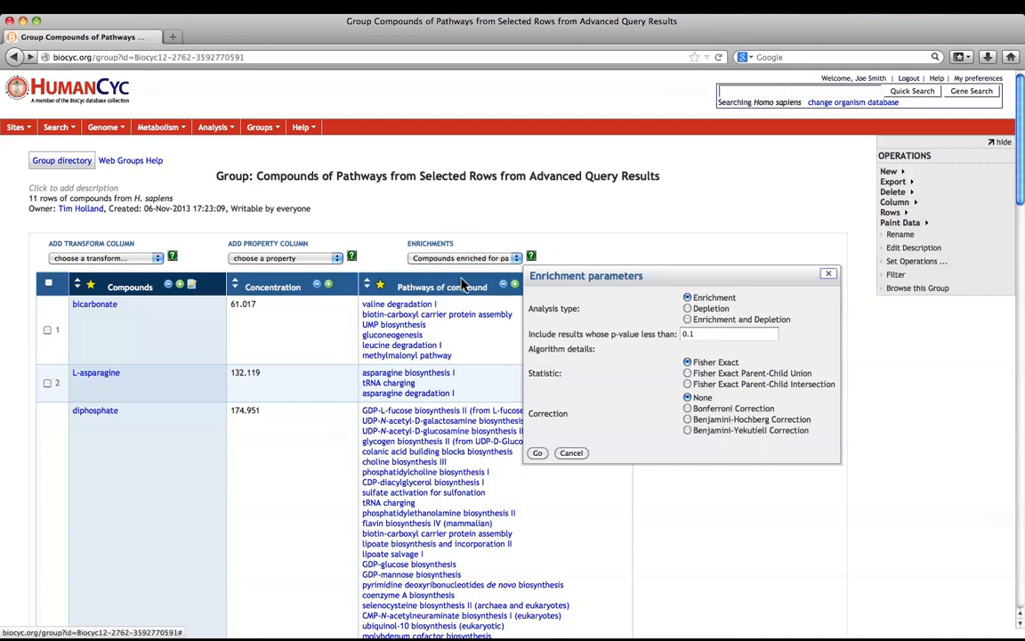
left_click(536, 454)
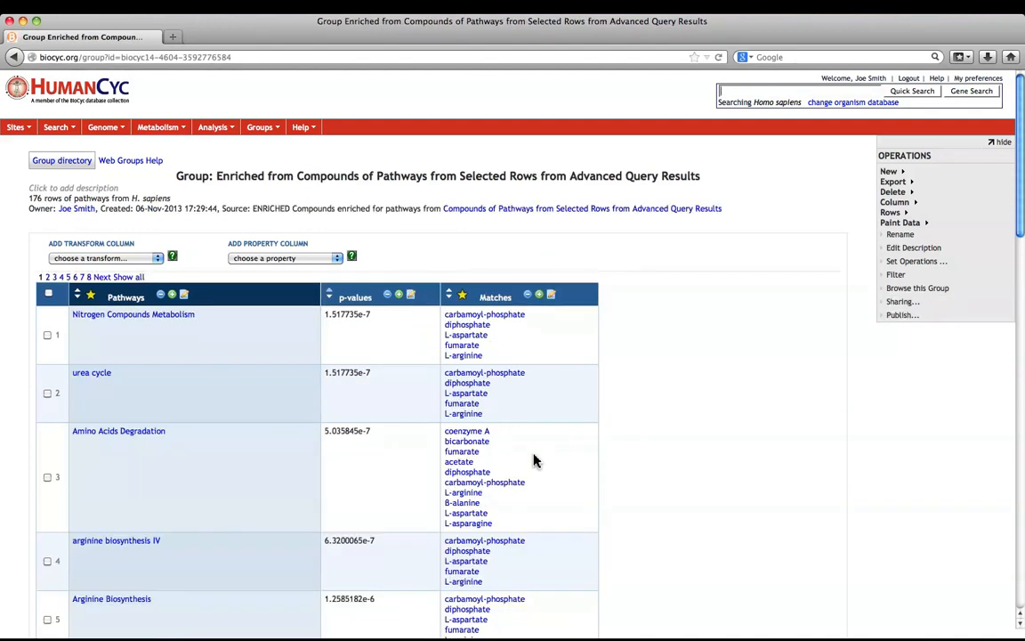
Delete the Matches column from the enriched pathways group
scroll(396, 472, "down", 1)
scroll(272, 466, "down", 3)
scroll(267, 464, "down", 5)
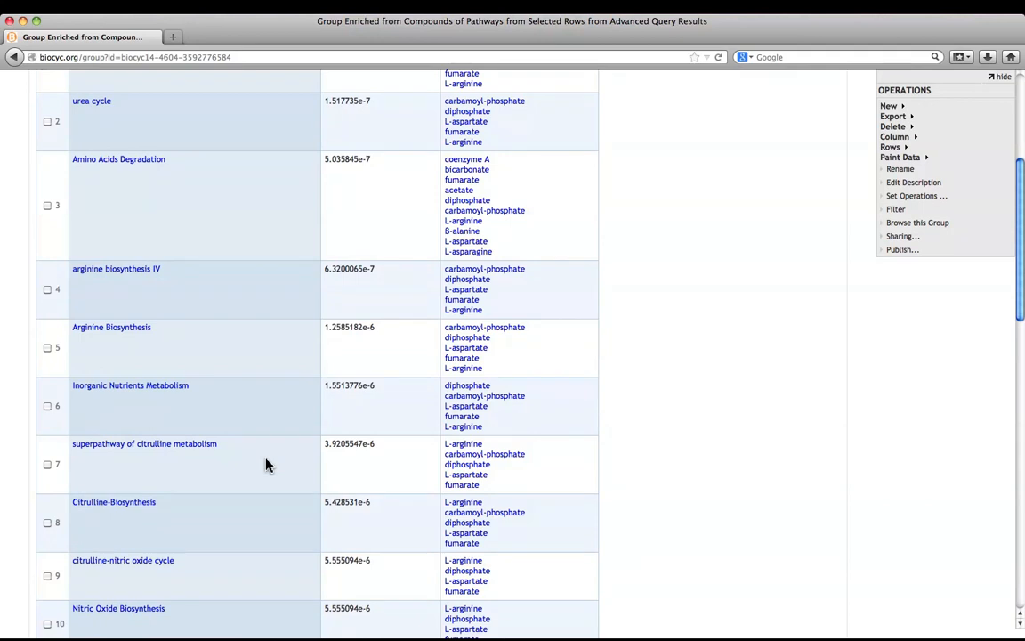
scroll(269, 465, "up", 1)
scroll(267, 464, "up", 4)
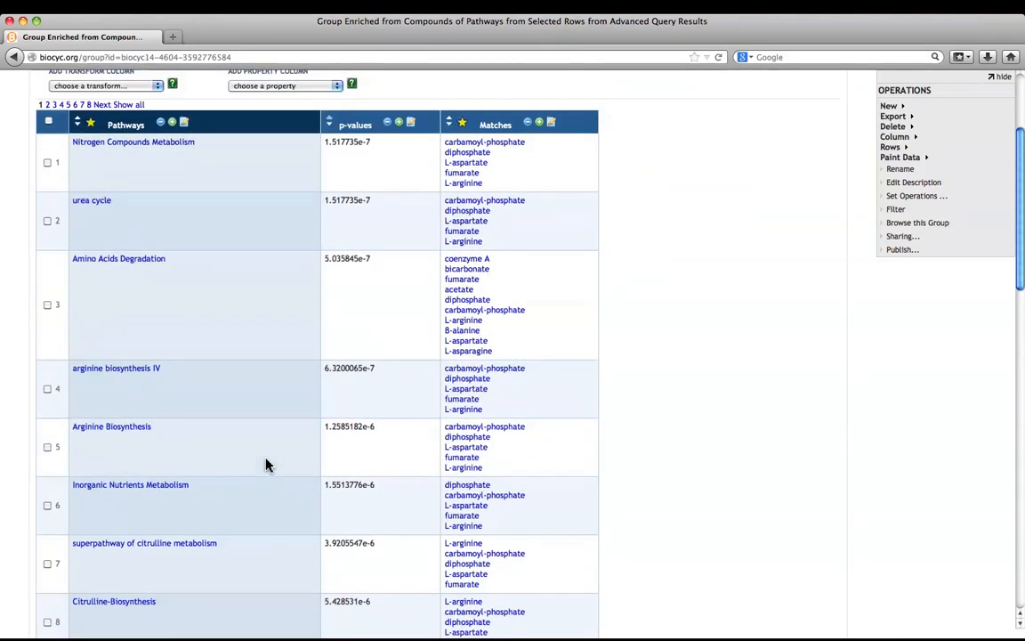
scroll(267, 464, "up", 3)
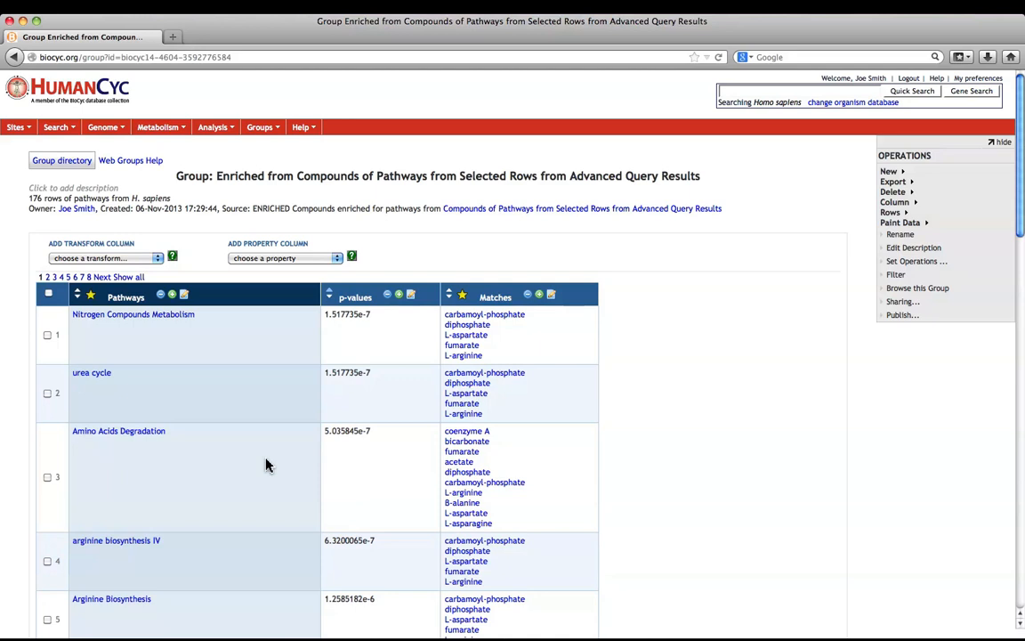
left_click(527, 294)
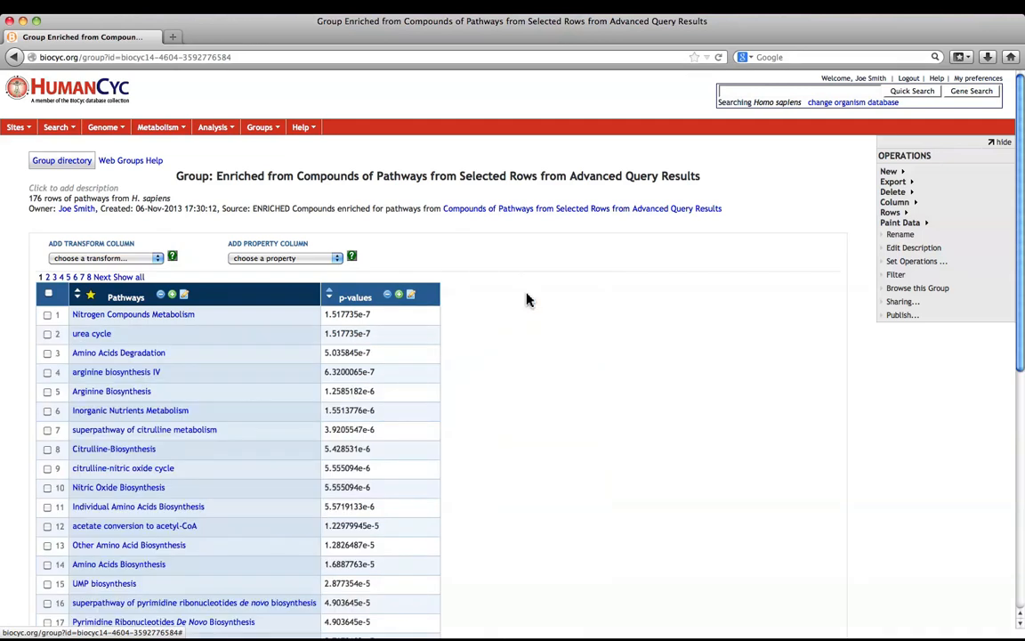